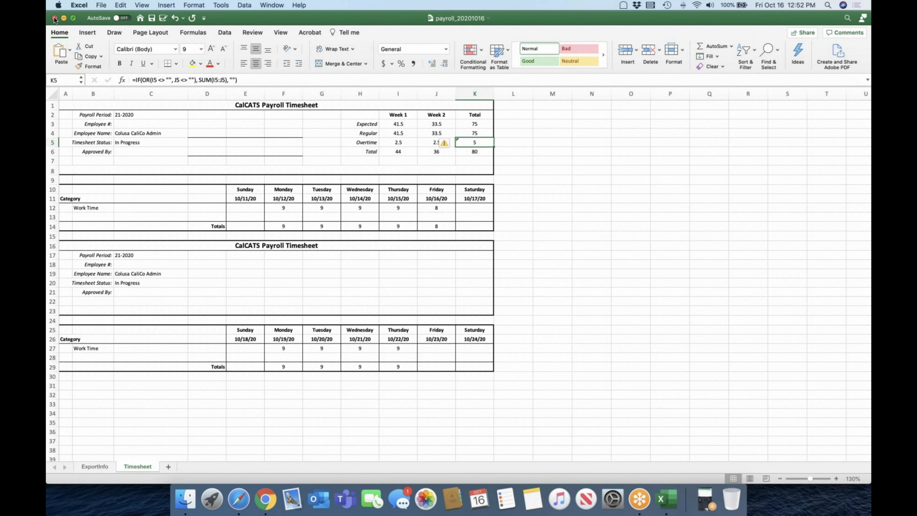
Close the payroll_20201016 workbook and open calpeats.org in a new Safari tab
{"action": "left_click", "coordinate": [54, 18]}
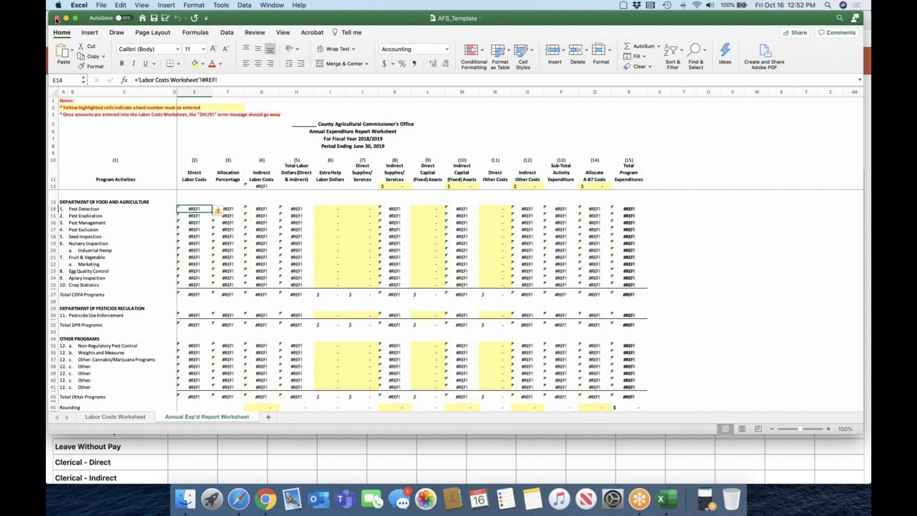
{"action": "left_click", "coordinate": [238, 492]}
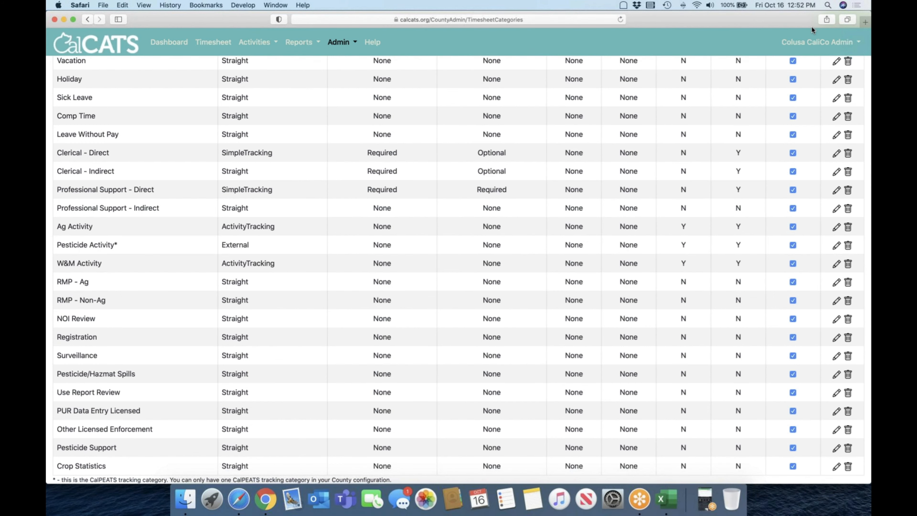
{"action": "left_click", "coordinate": [865, 22]}
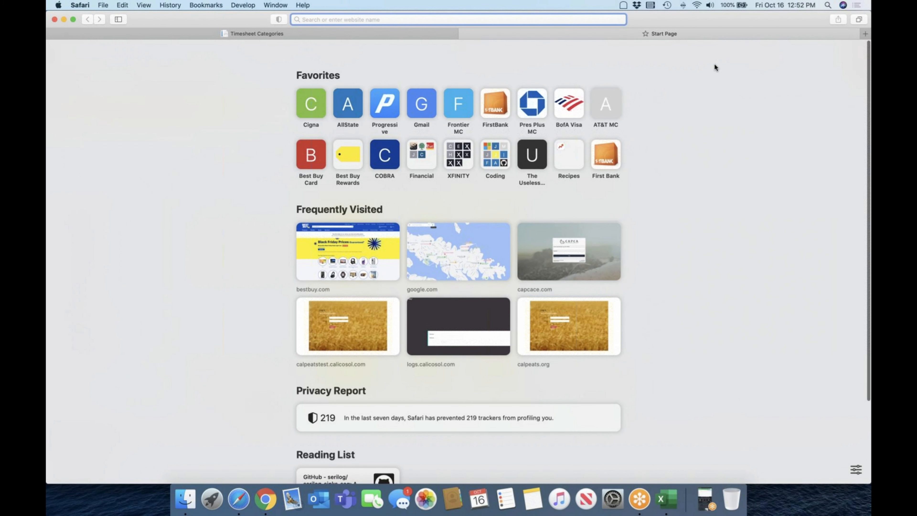
{"action": "type", "text": "calpeats.org"}
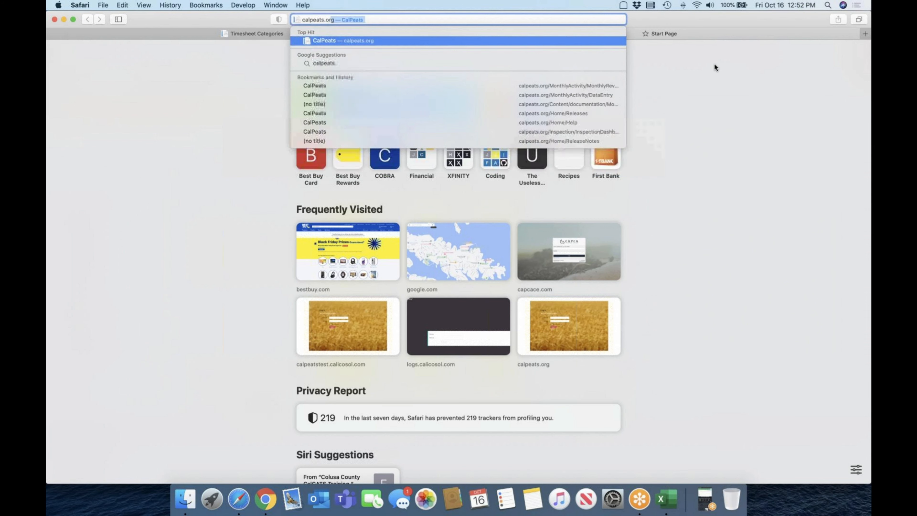
{"action": "key", "text": "Return"}
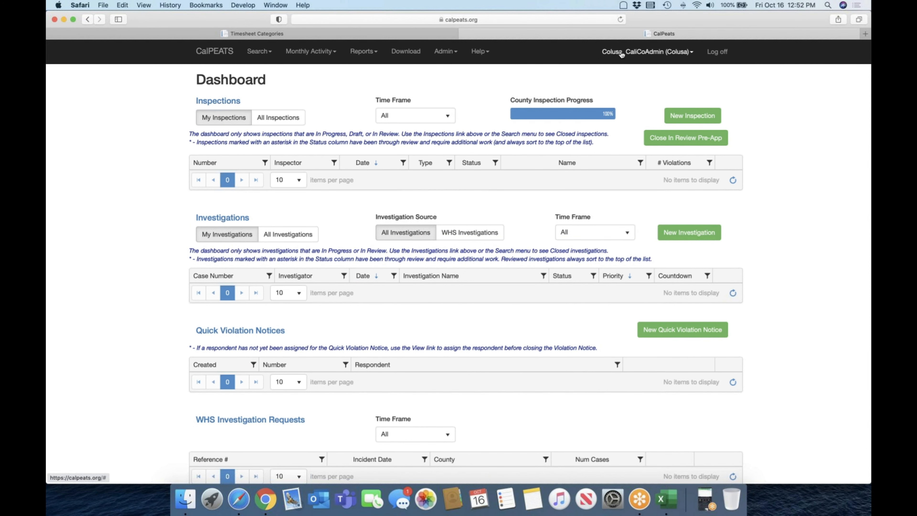
Open the Monthly Activity Data Entry page in CalPEATS and look through its manual entry rows
{"action": "left_click", "coordinate": [311, 51]}
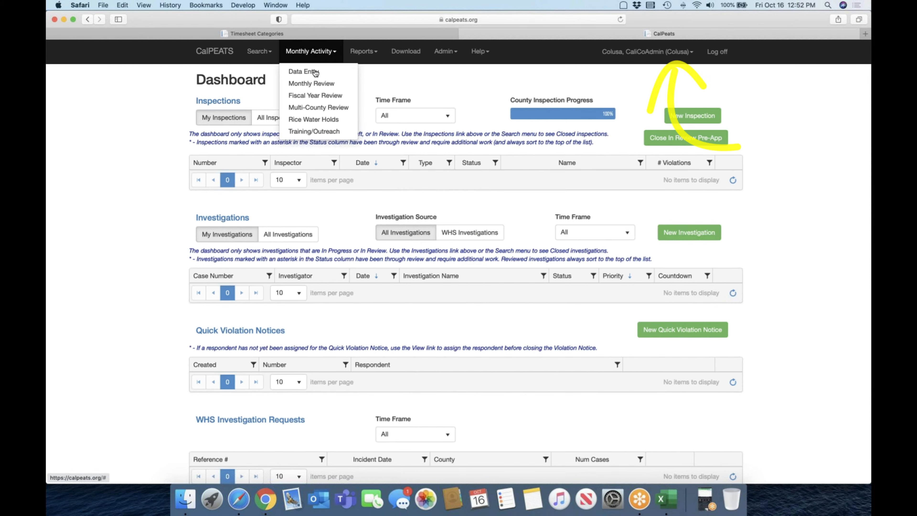
{"action": "left_click", "coordinate": [314, 71]}
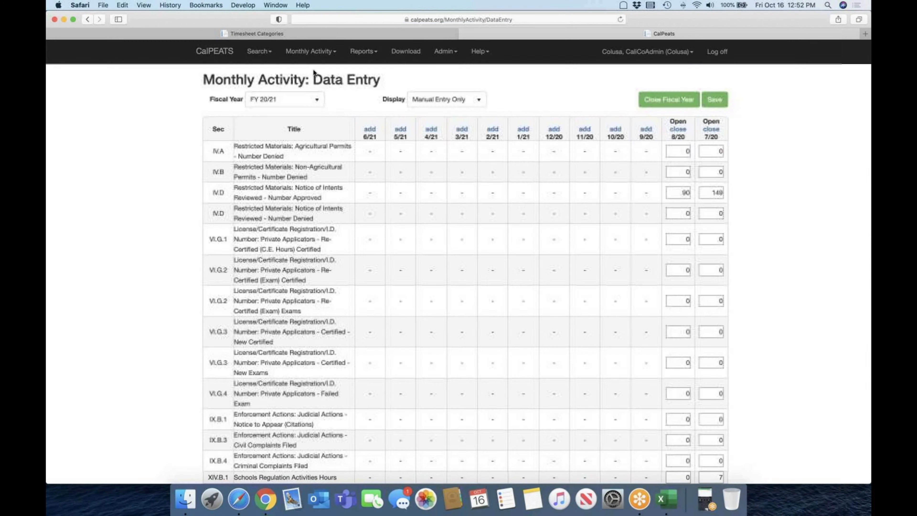
{"action": "scroll", "coordinate": [239, 341], "scroll_direction": "down", "scroll_amount": 2}
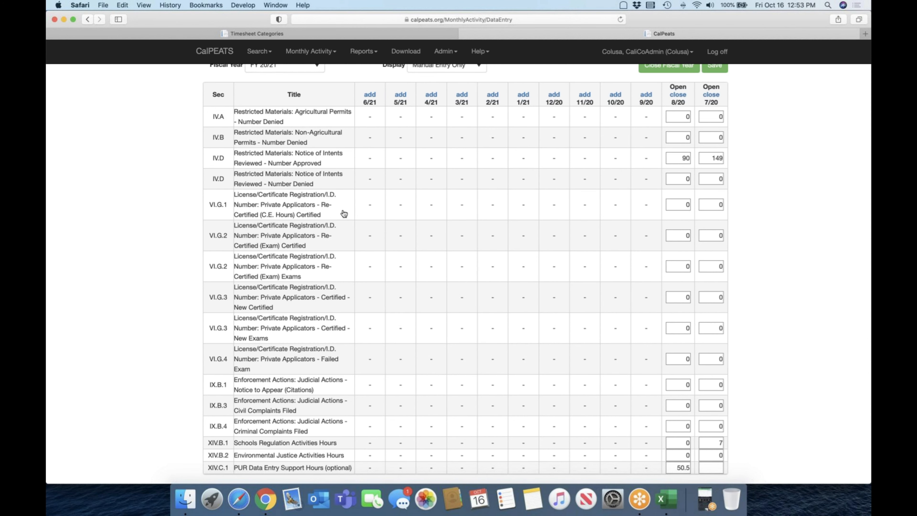
Check the CalCATS timesheet categories list, and copy the title "PUR Data Entry Support Hours" from row XIV.C.1 in CalPEATS
{"action": "mouse_move", "coordinate": [347, 36]}
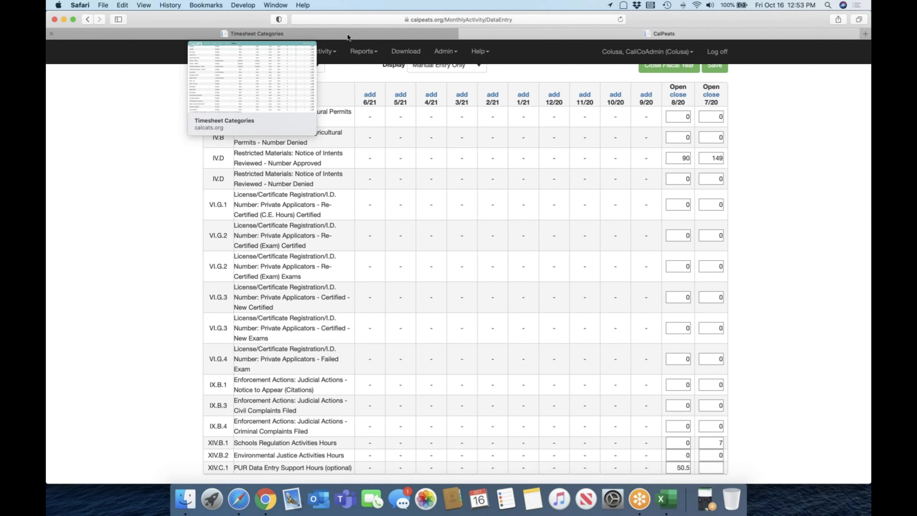
{"action": "left_click", "coordinate": [347, 34]}
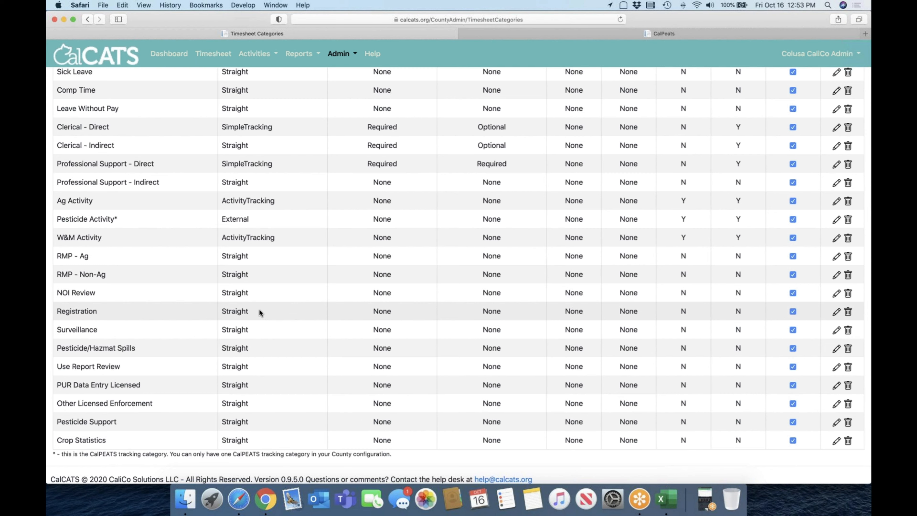
{"action": "left_click", "coordinate": [538, 32]}
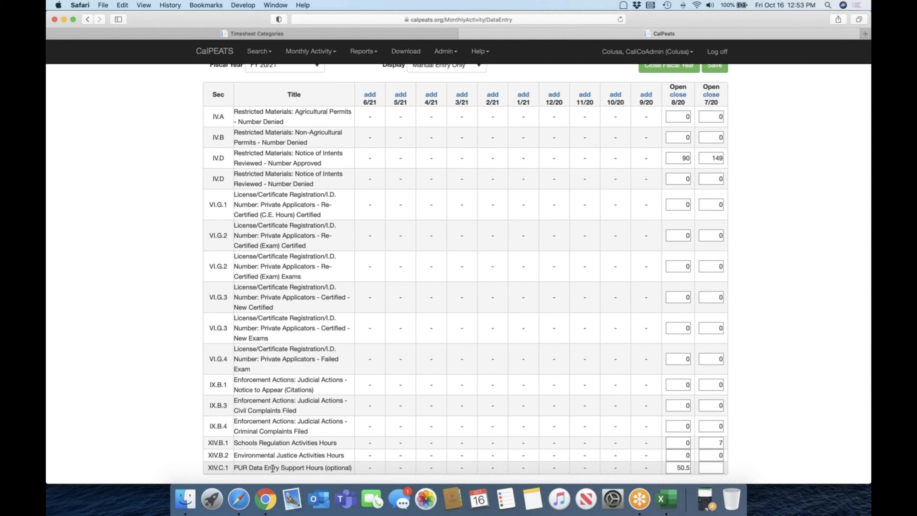
{"action": "left_click_drag", "start_coordinate": [236, 468], "coordinate": [323, 465]}
{"action": "key", "text": "super+c"}
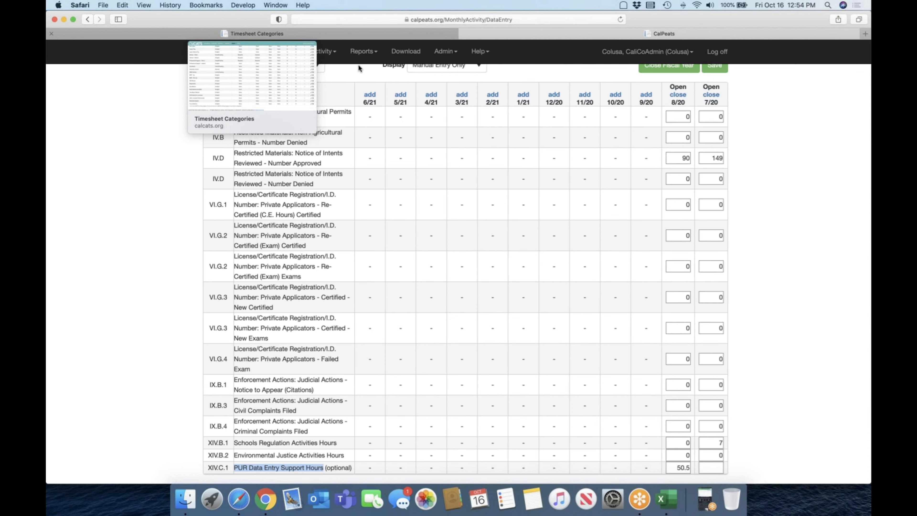
Add a new timesheet category in CalCATS, using the copied text "PUR Data Entry Support Hours" as its name
{"action": "left_click", "coordinate": [337, 34]}
{"action": "scroll", "coordinate": [335, 104], "scroll_direction": "up", "scroll_amount": 5}
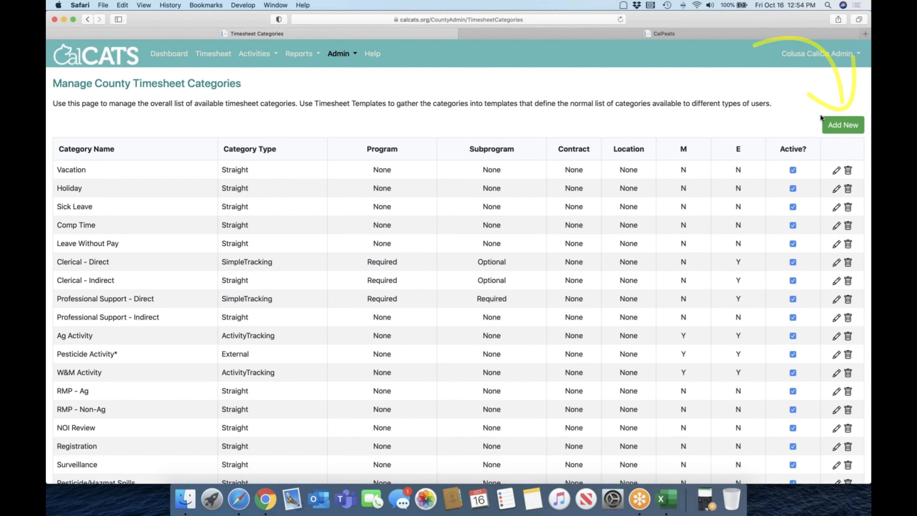
{"action": "left_click", "coordinate": [843, 125]}
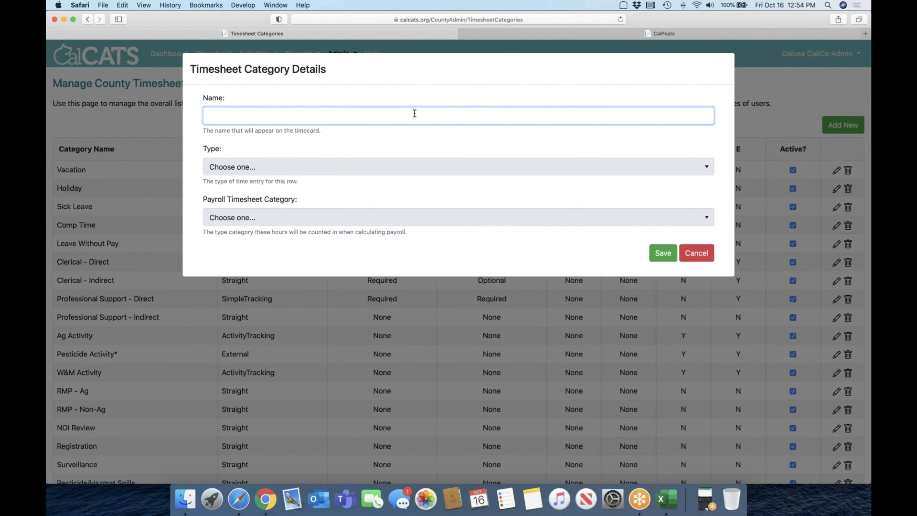
{"action": "key", "text": "super+v"}
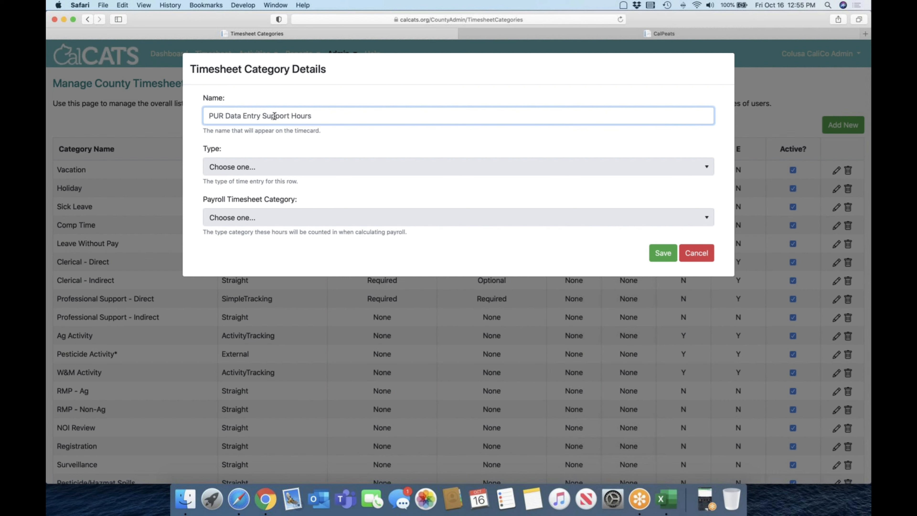
Set the new category's type to Straight and its PRAMR section to XIV.C.1-PUR Data Entry Support Hours (optional)
{"action": "left_click", "coordinate": [263, 167]}
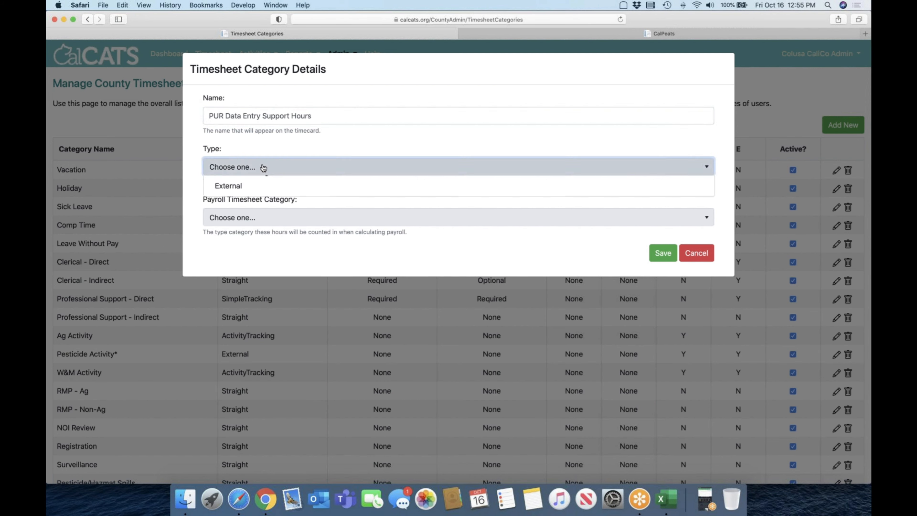
{"action": "left_click", "coordinate": [260, 200]}
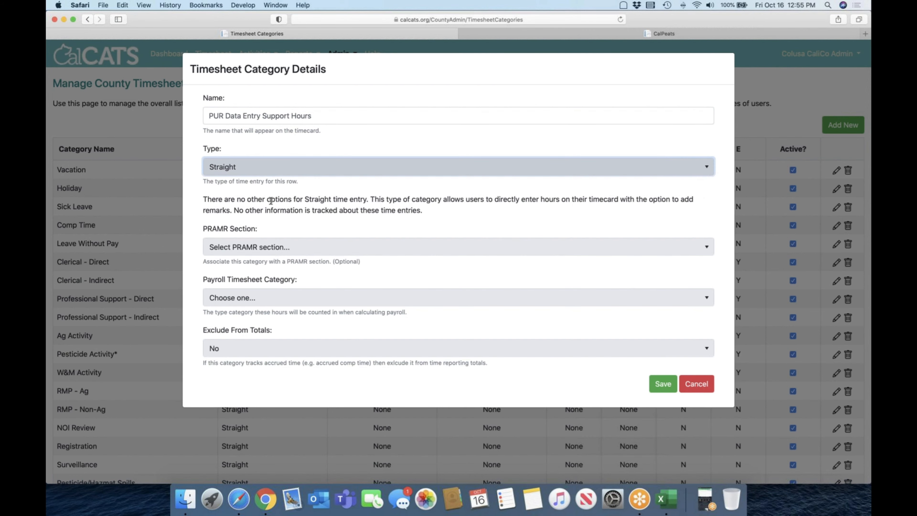
{"action": "left_click", "coordinate": [266, 249]}
{"action": "scroll", "coordinate": [275, 308], "scroll_direction": "down", "scroll_amount": 10}
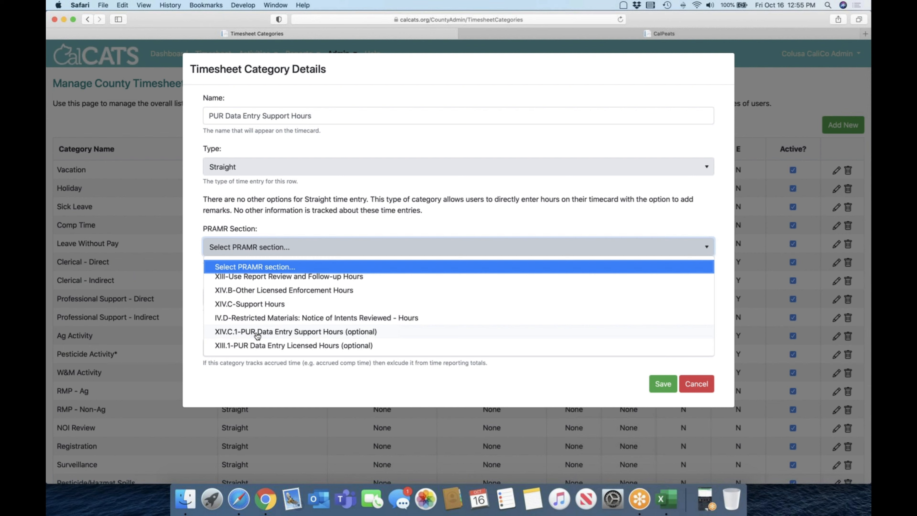
{"action": "left_click", "coordinate": [256, 332]}
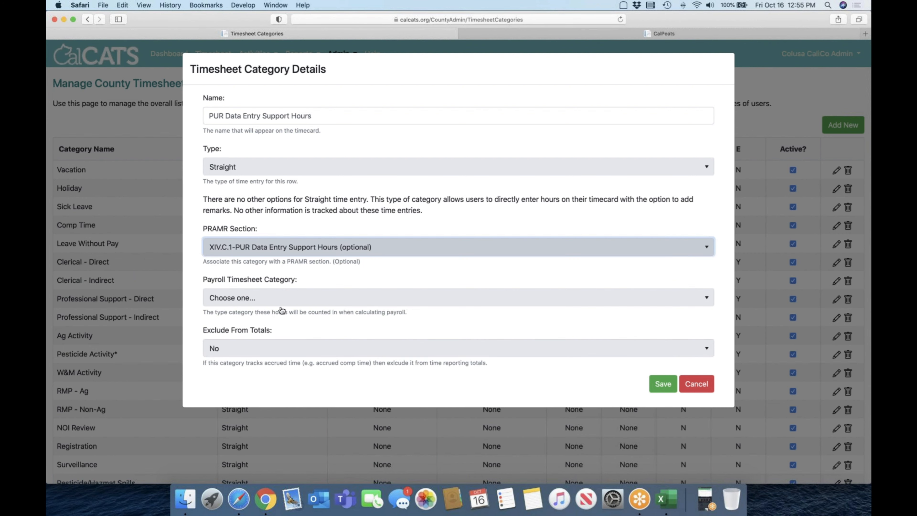
Set the payroll timesheet category to Work Time and save the new timesheet category
{"action": "left_click", "coordinate": [281, 298]}
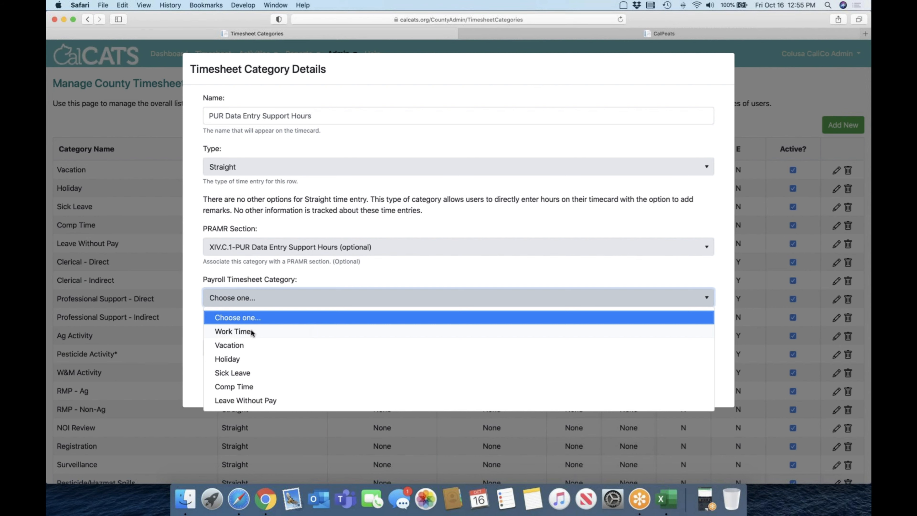
{"action": "left_click", "coordinate": [251, 331]}
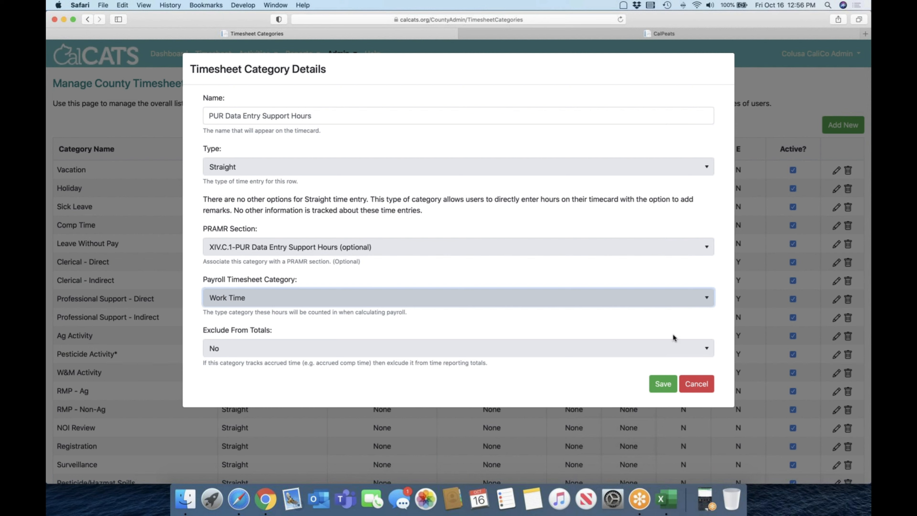
{"action": "left_click", "coordinate": [706, 384]}
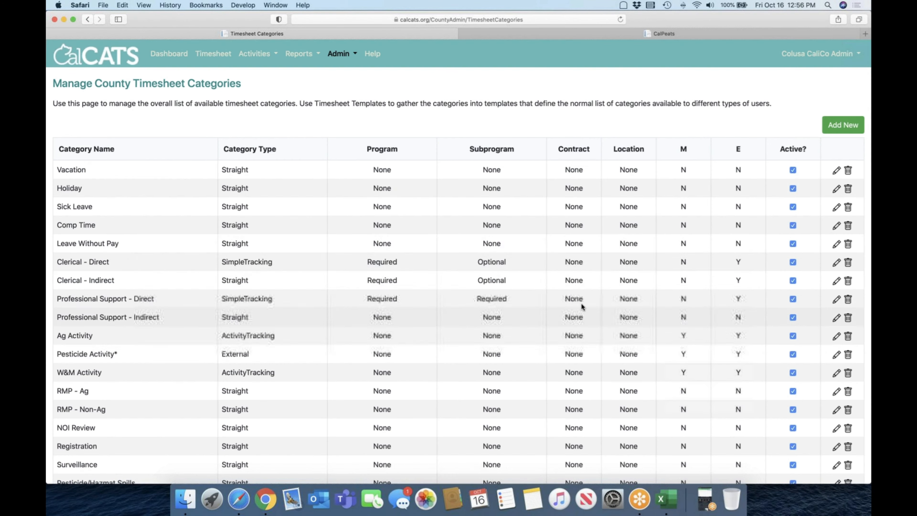
Reload the Timesheet Categories page and check the list for the PUR Data Entry Support Hours category
{"action": "scroll", "coordinate": [701, 163], "scroll_direction": "down", "scroll_amount": 5}
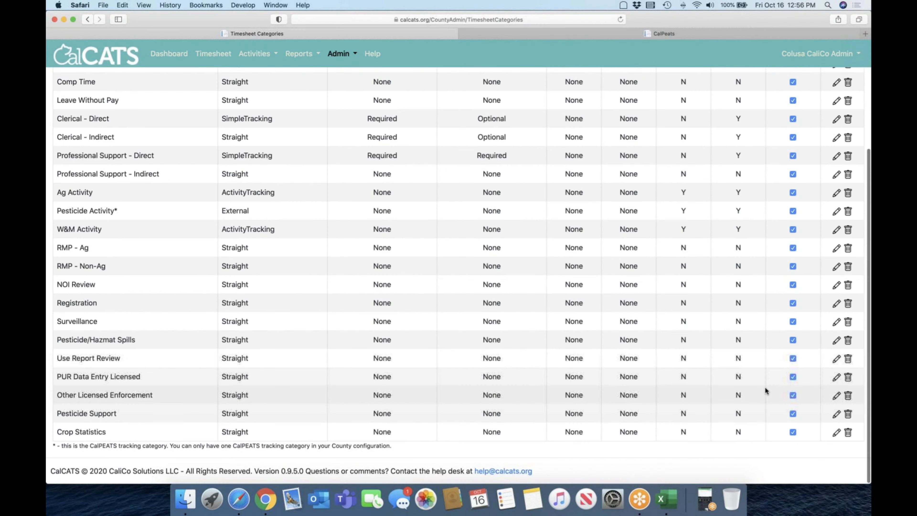
{"action": "key", "text": "super+r"}
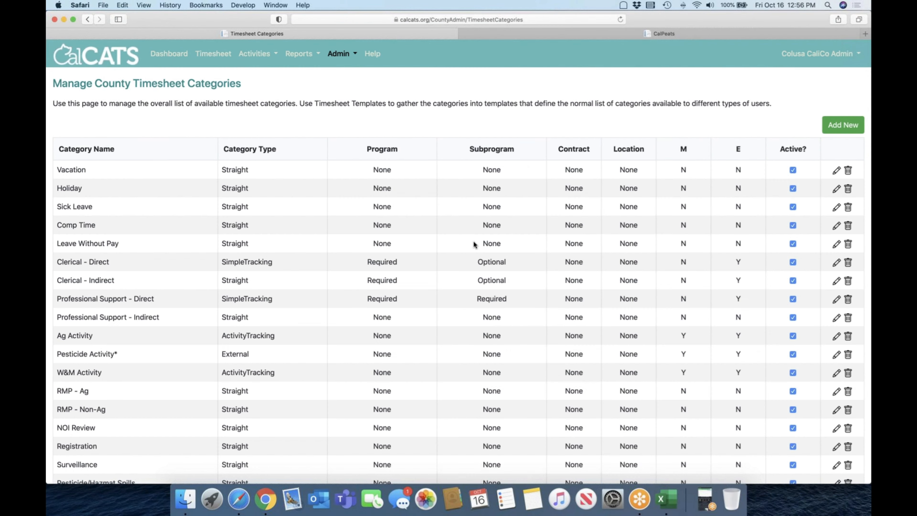
{"action": "scroll", "coordinate": [474, 242], "scroll_direction": "down", "scroll_amount": 5}
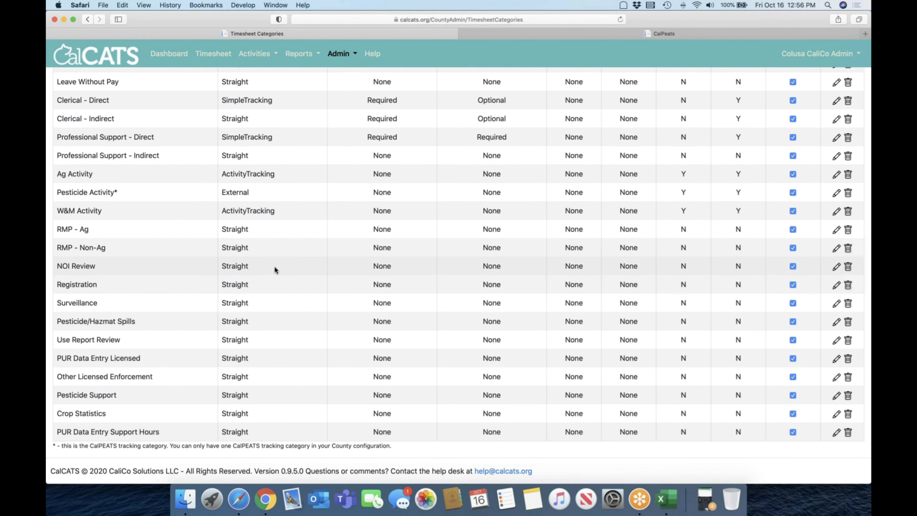
{"action": "scroll", "coordinate": [274, 266], "scroll_direction": "up", "scroll_amount": 4}
{"action": "scroll", "coordinate": [275, 266], "scroll_direction": "up", "scroll_amount": 2}
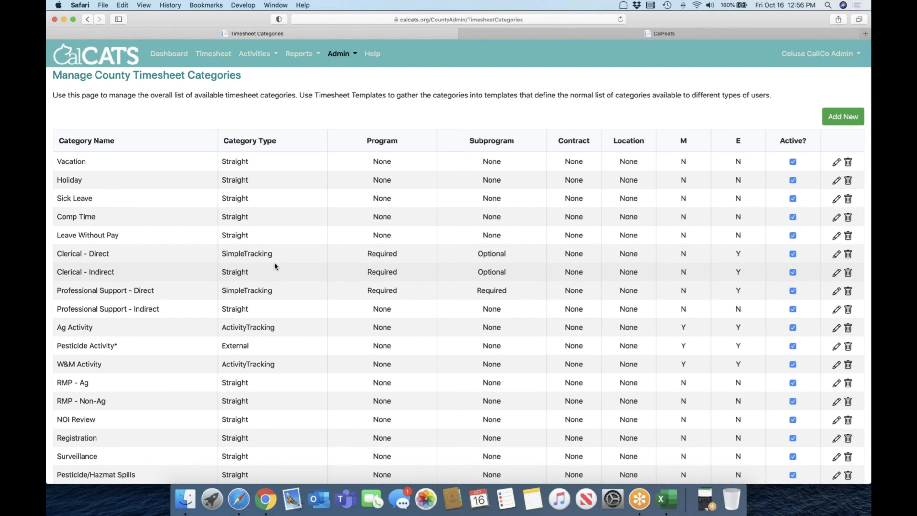
Open the Timesheet Templates page from the county configuration
{"action": "left_click", "coordinate": [344, 57]}
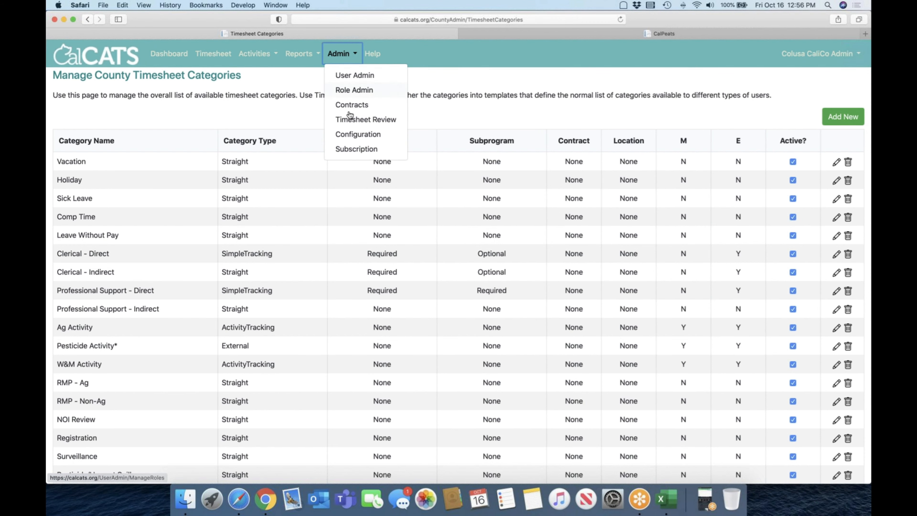
{"action": "left_click", "coordinate": [347, 134]}
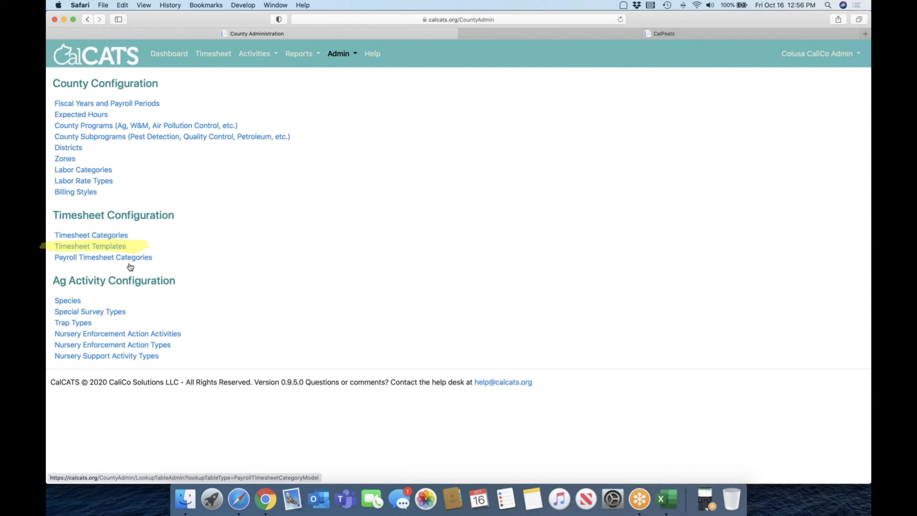
{"action": "left_click", "coordinate": [115, 248]}
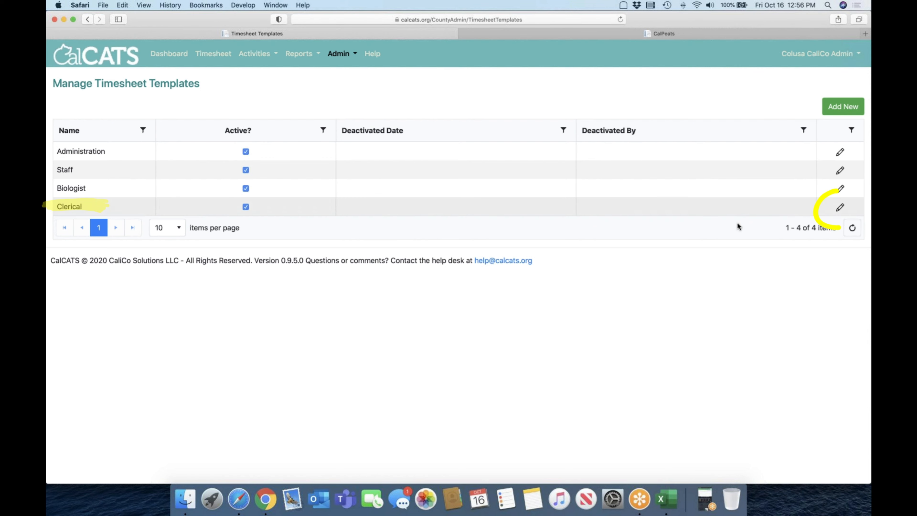
Examine the available and assigned categories of the Clerical timesheet template, and leave it without saving
{"action": "left_click", "coordinate": [840, 208]}
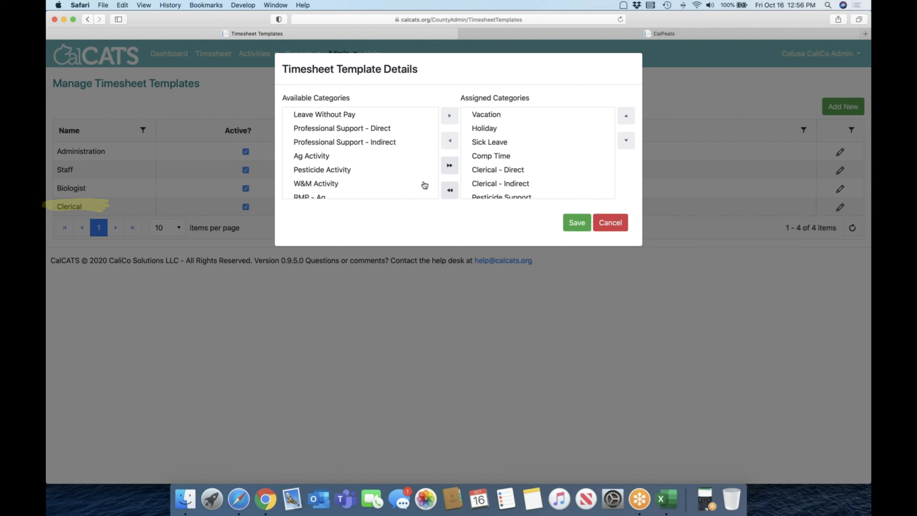
{"action": "scroll", "coordinate": [410, 185], "scroll_direction": "down", "scroll_amount": 5}
{"action": "scroll", "coordinate": [411, 184], "scroll_direction": "down", "scroll_amount": 3}
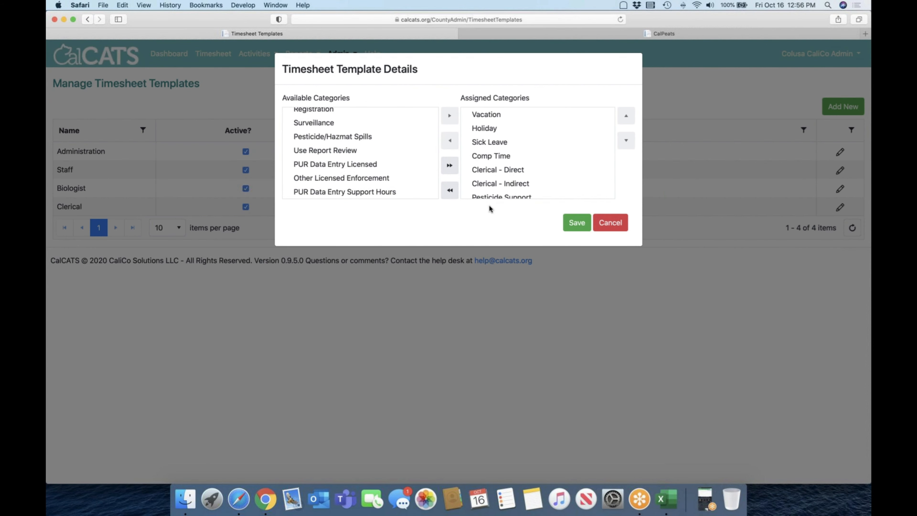
{"action": "scroll", "coordinate": [373, 173], "scroll_direction": "up", "scroll_amount": 9}
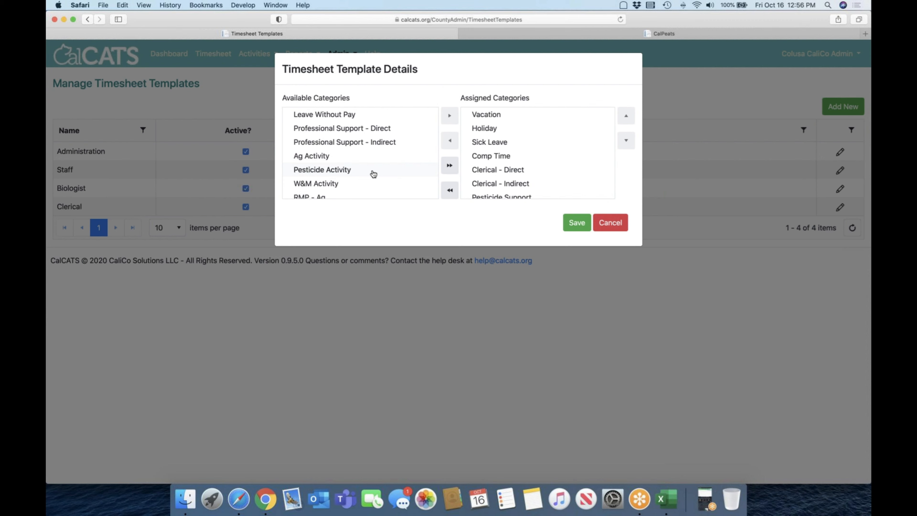
{"action": "scroll", "coordinate": [373, 173], "scroll_direction": "down", "scroll_amount": 1}
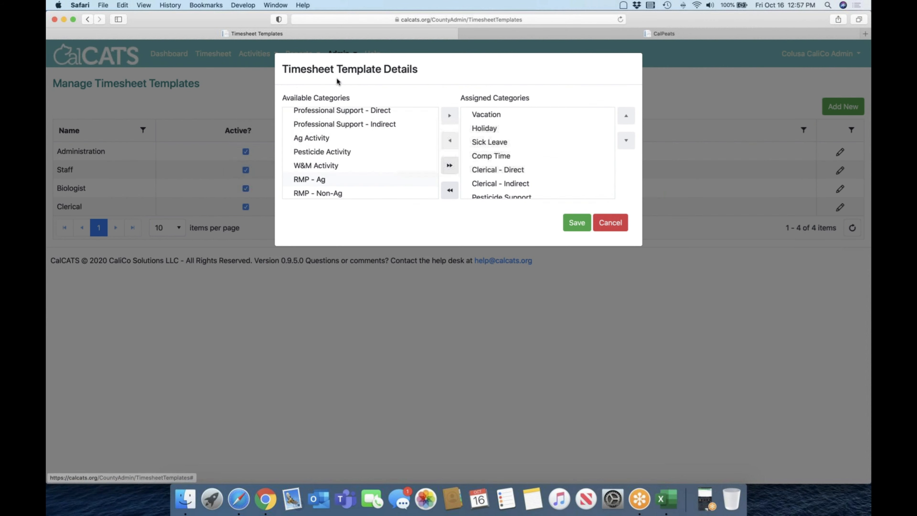
{"action": "left_click", "coordinate": [539, 159]}
{"action": "scroll", "coordinate": [538, 158], "scroll_direction": "down", "scroll_amount": 1}
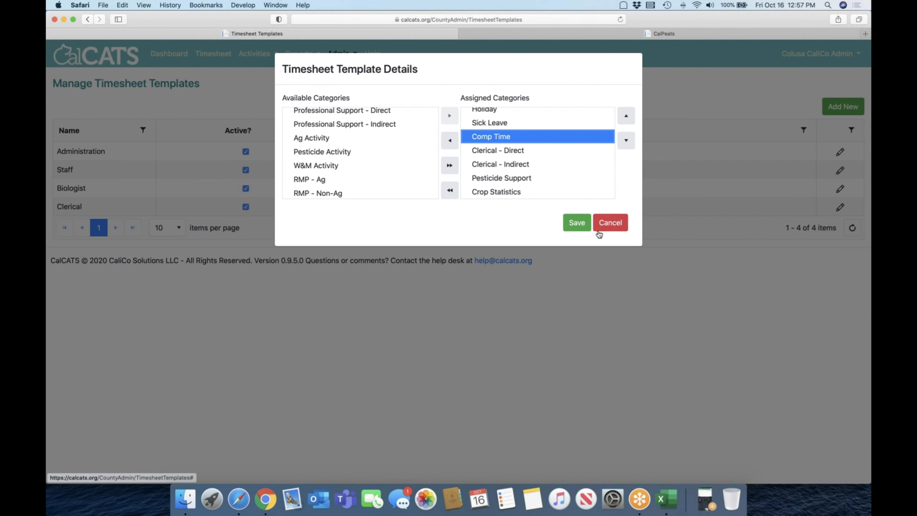
{"action": "left_click", "coordinate": [607, 227]}
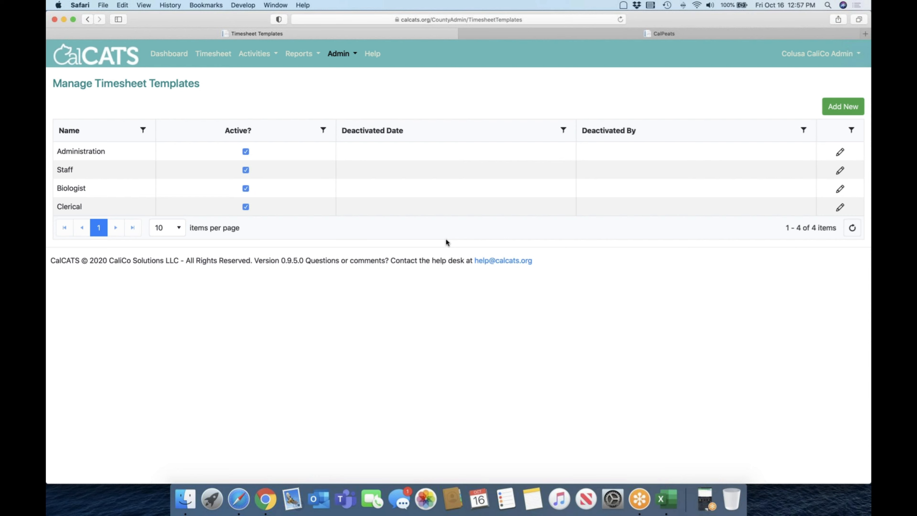
Return to the Monthly Activity Data Entry page in CalPEATS
{"action": "left_click", "coordinate": [532, 31]}
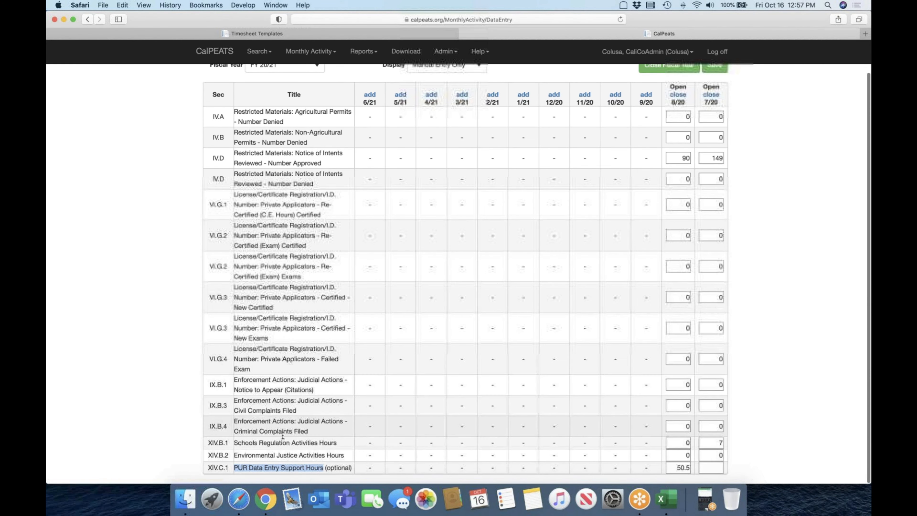